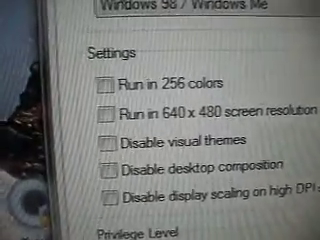
Make Spirit run as administrator in Windows 98 / Windows Me compatibility mode
left_click(78, 14)
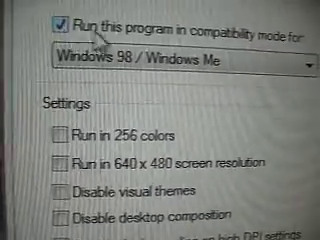
left_click(128, 80)
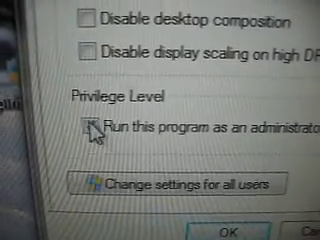
left_click(83, 110)
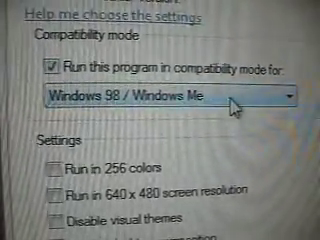
left_click(233, 105)
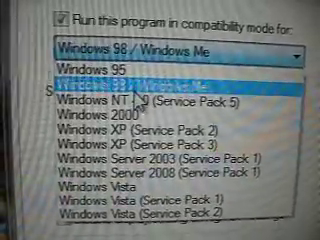
left_click(135, 90)
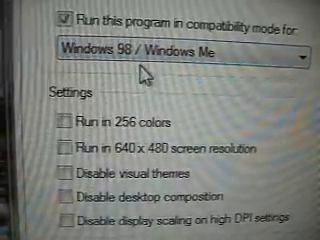